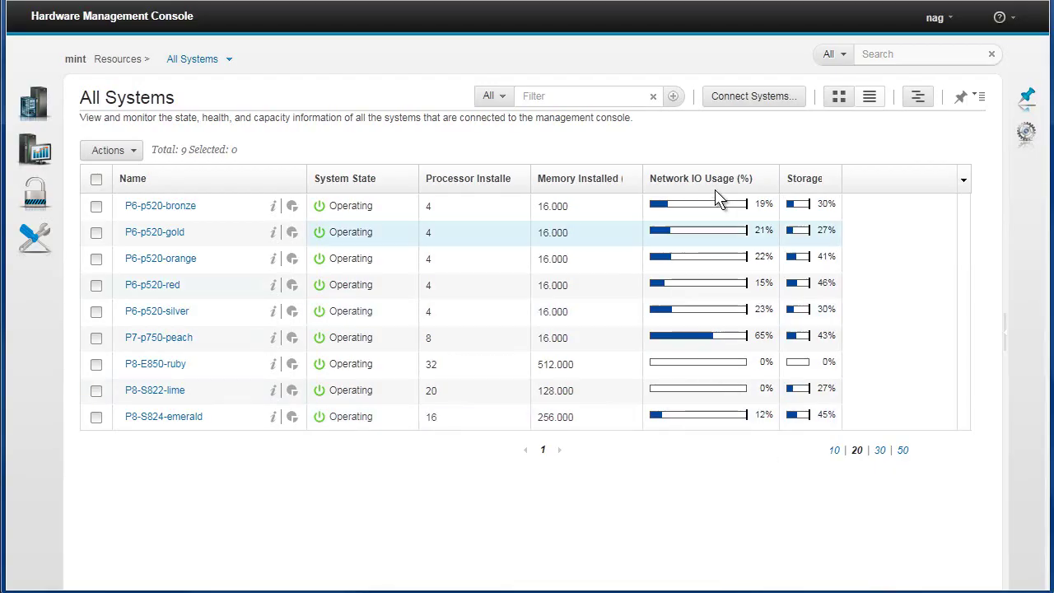
# Switch the All Systems page to tile view, showing the nine servers as status cards.
pyautogui.click(839, 98)
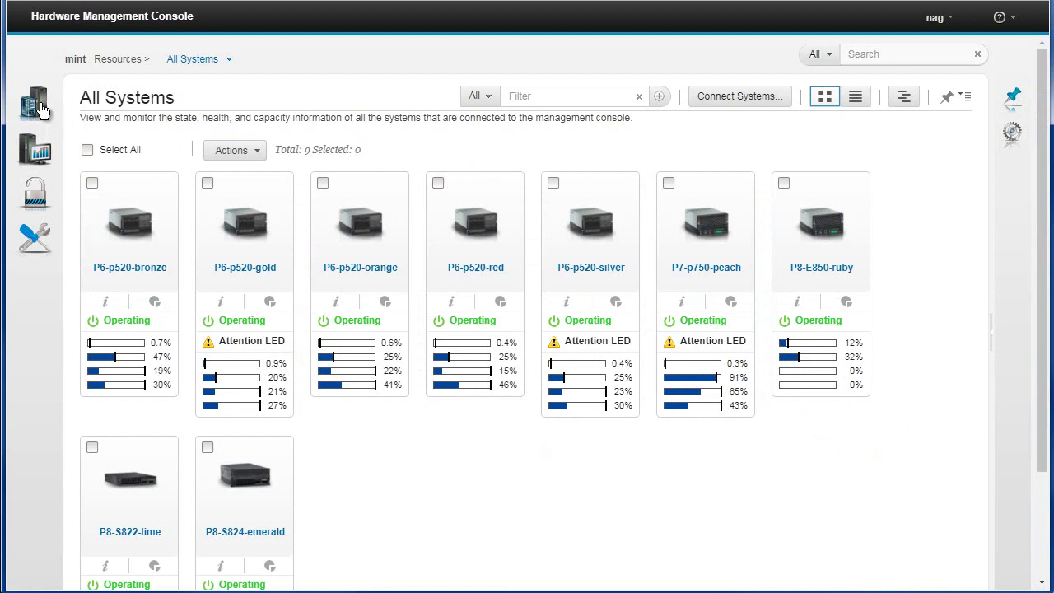
pyautogui.moveTo(35, 101)
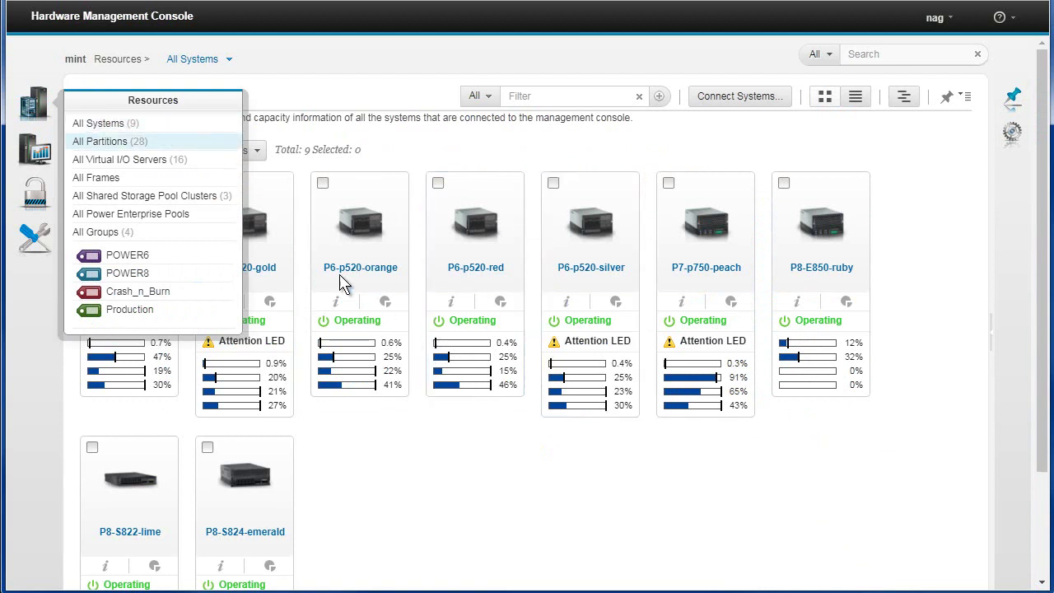
# Open All Partitions and highlight the total of 28 partitions.
pyautogui.click(110, 147)
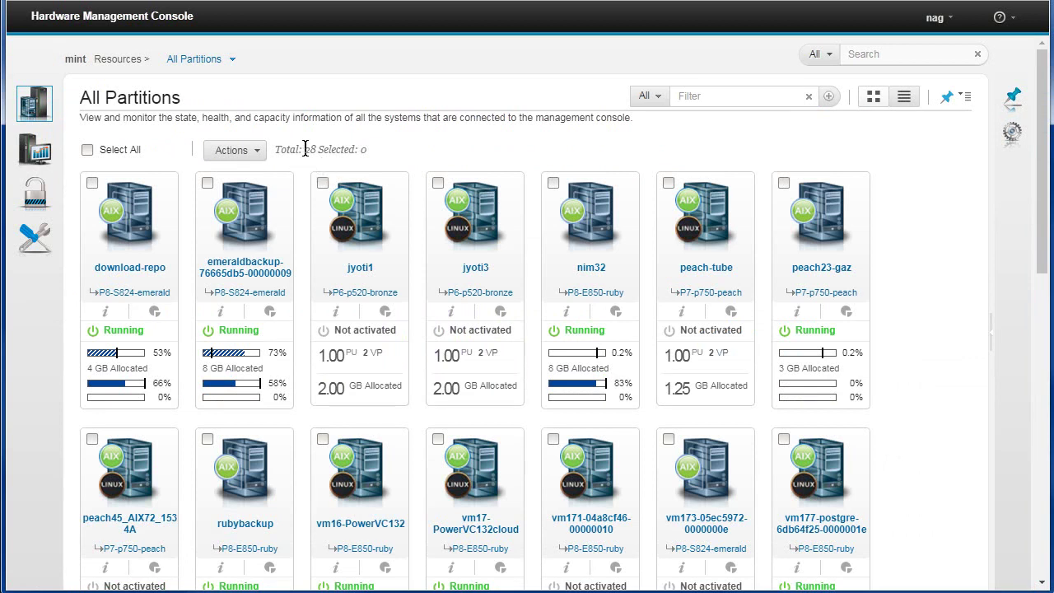
pyautogui.moveTo(303, 150); pyautogui.dragTo(362, 150)
pyautogui.click(366, 147)
# Filter partitions by name 'vm', then 'vm177', then clear the filter to list all 28.
pyautogui.click(696, 96)
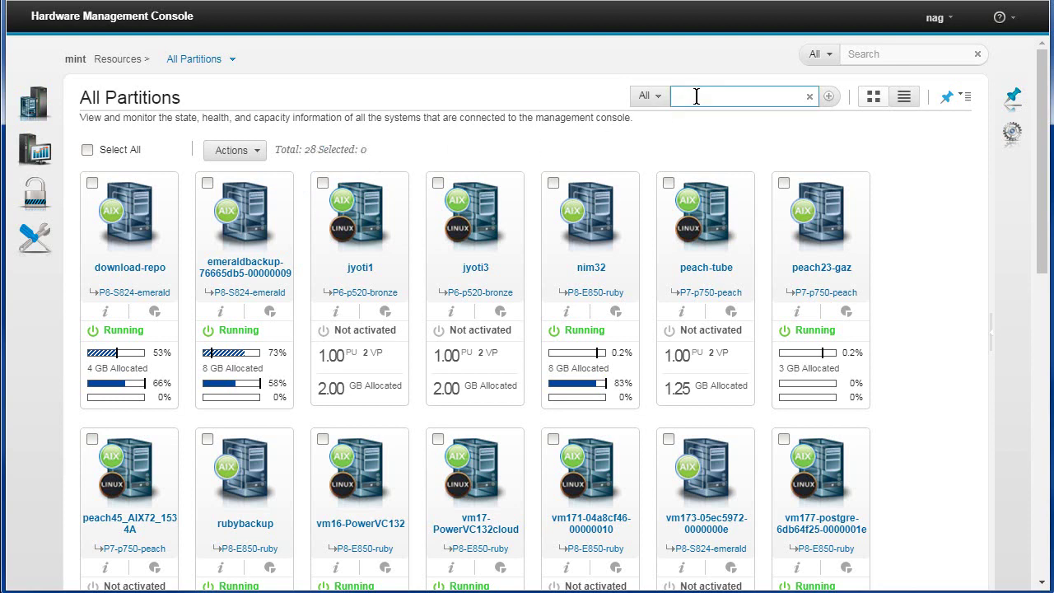
pyautogui.write('vm')
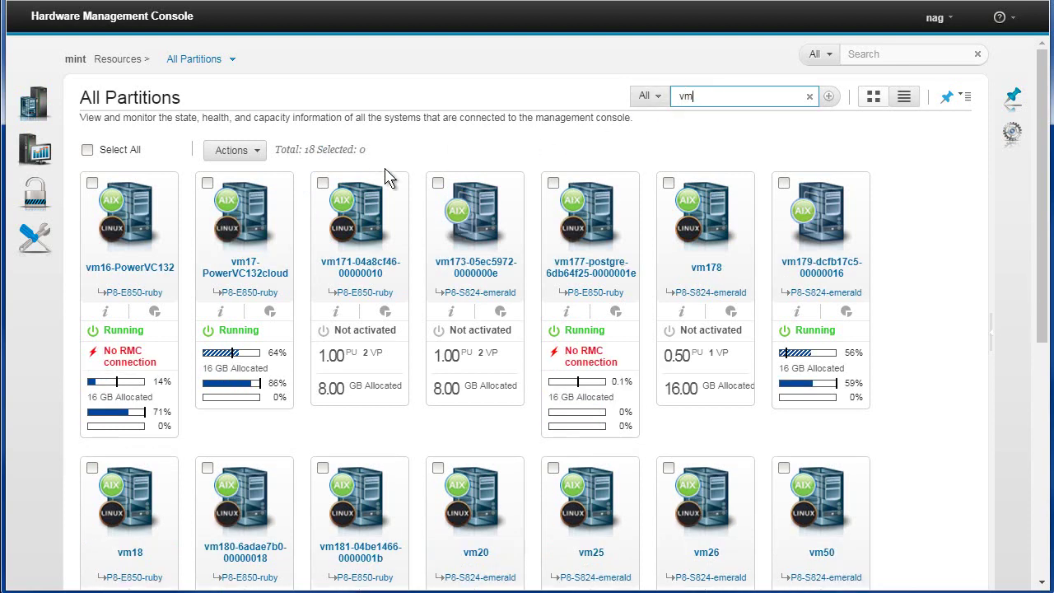
pyautogui.doubleClick(310, 149)
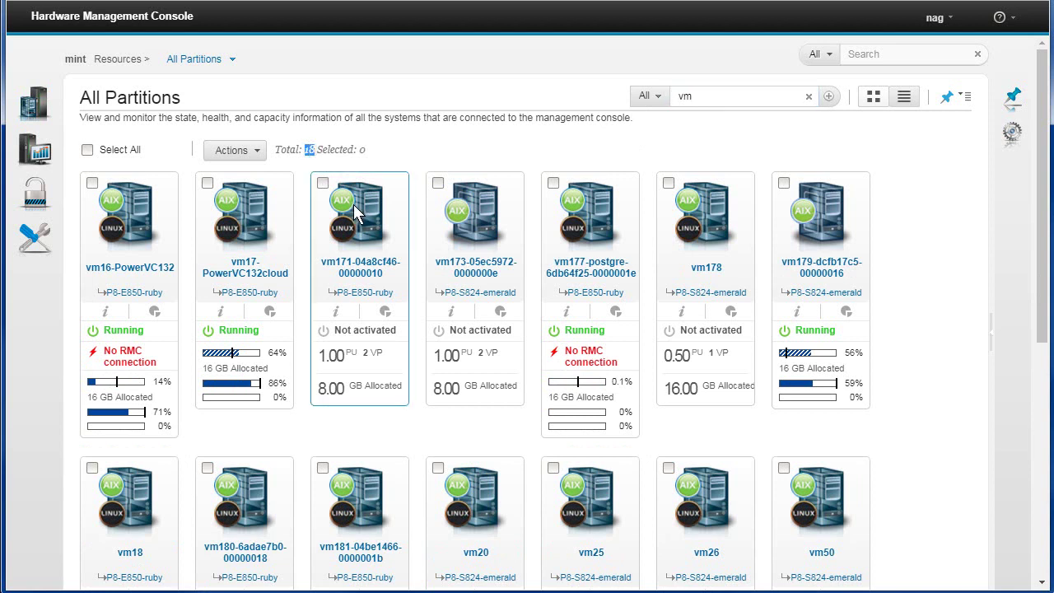
pyautogui.click(722, 95)
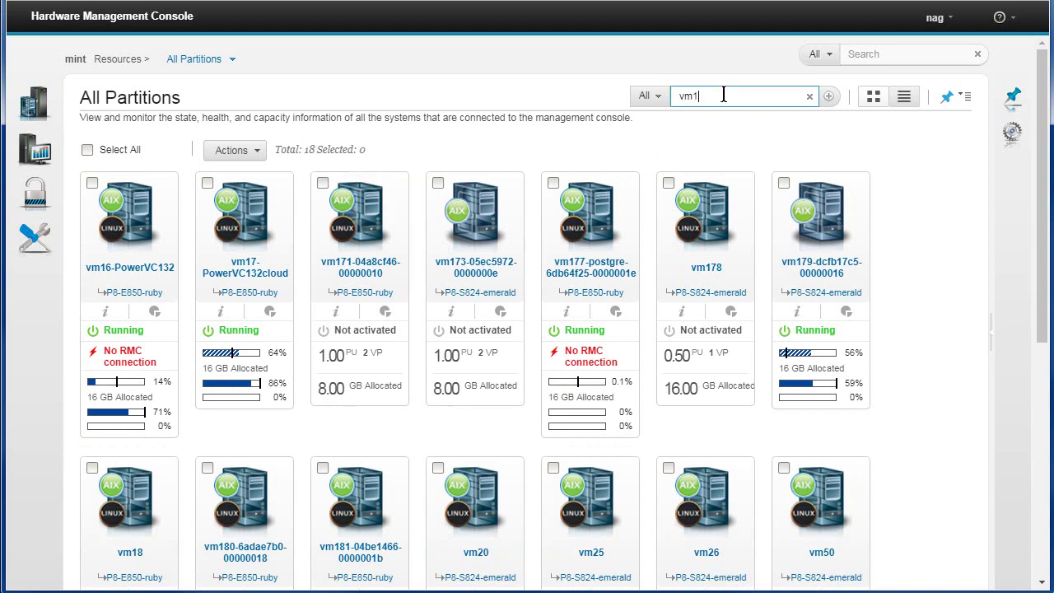
pyautogui.doubleClick(309, 149)
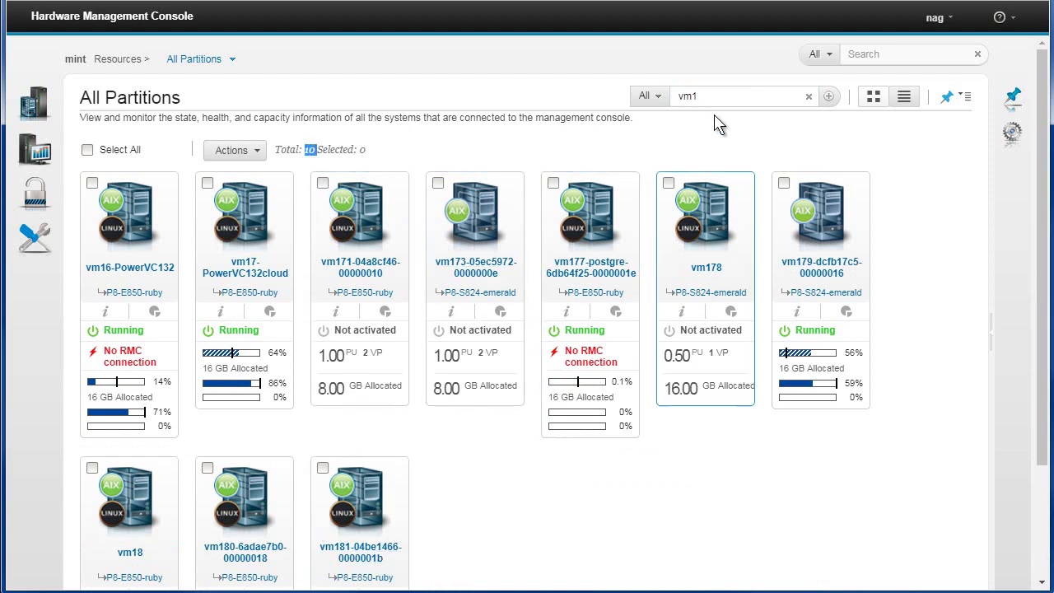
pyautogui.click(708, 96)
pyautogui.write('77')
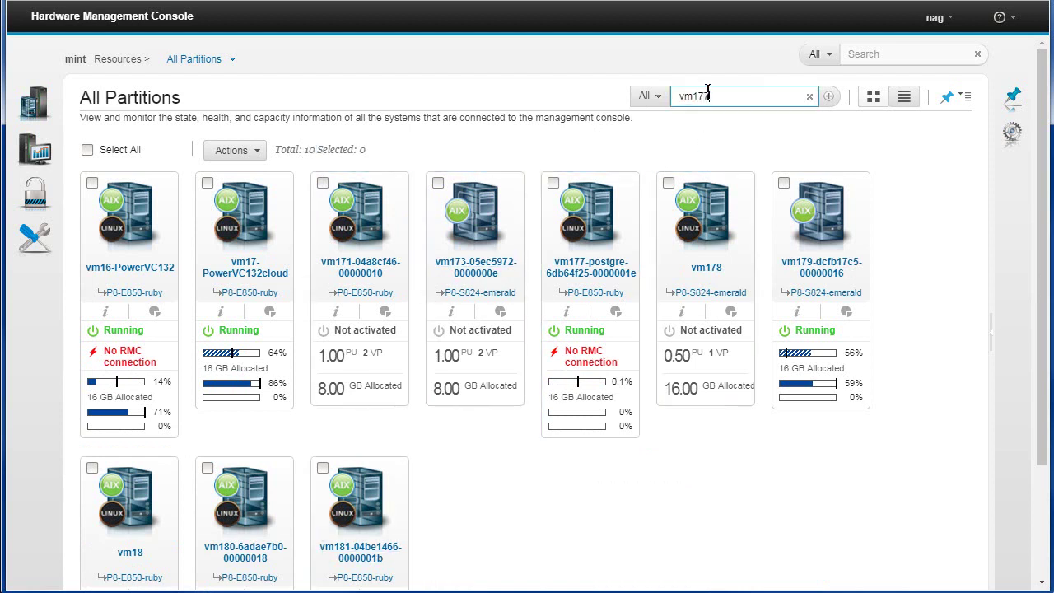
pyautogui.click(823, 97)
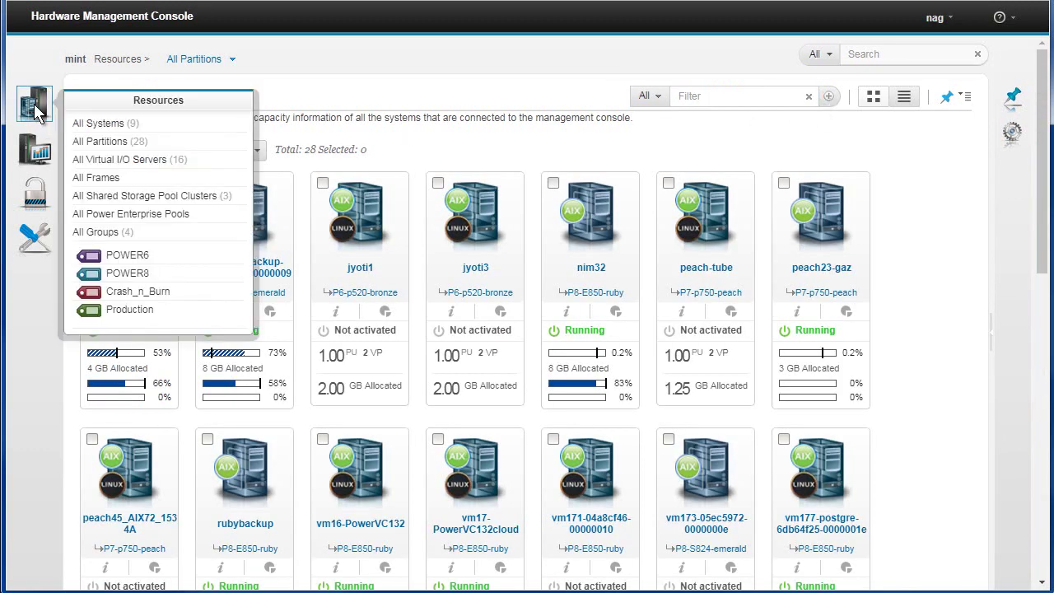
# Open All Virtual I/O Servers to list the 16 VIOS tiles.
pyautogui.click(134, 162)
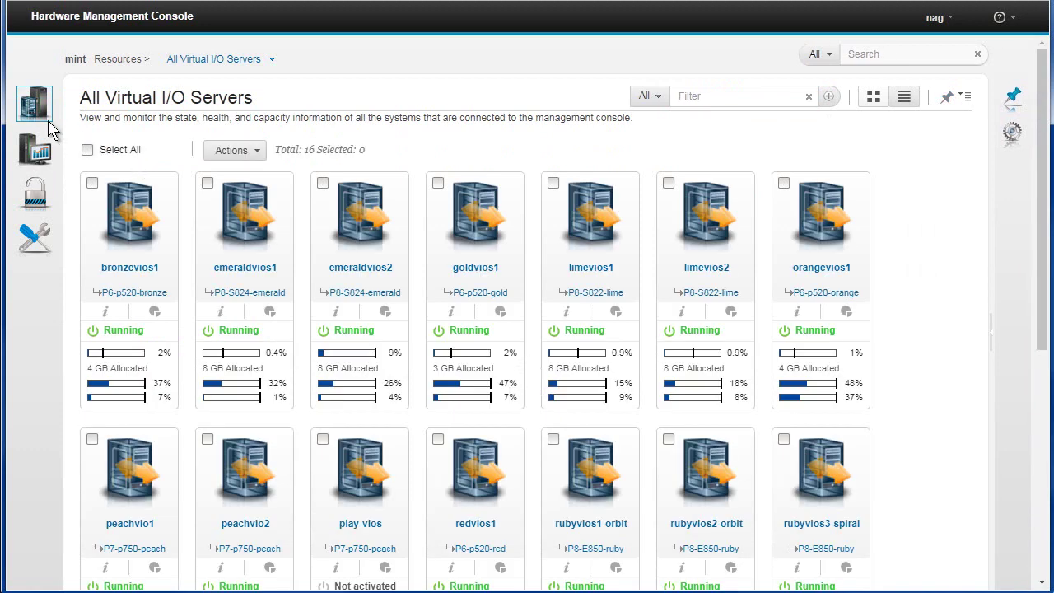
pyautogui.moveTo(36, 109)
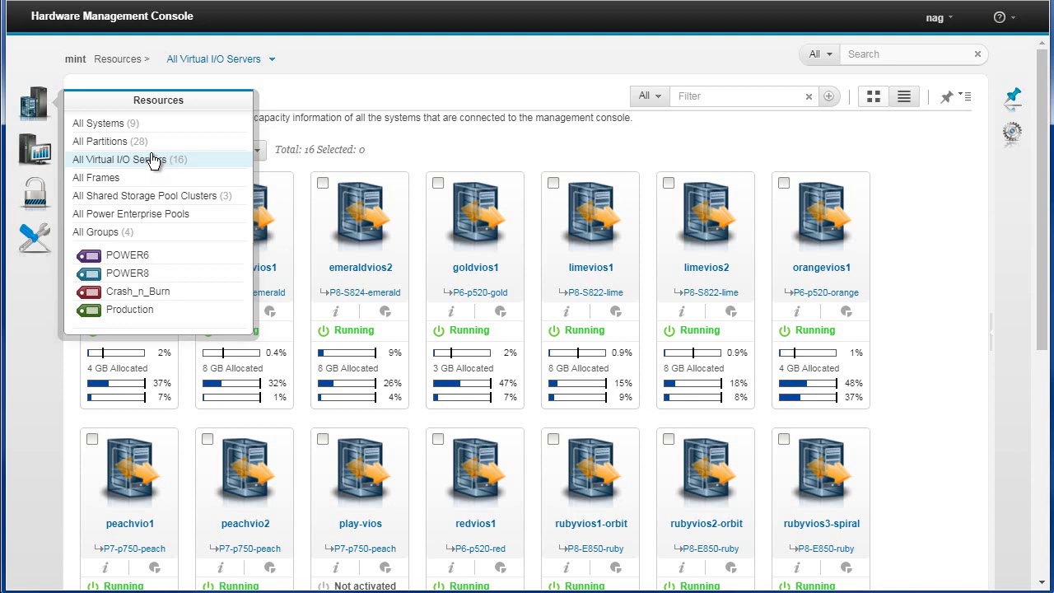
# Return to All Partitions, showing all 28 partitions with none selected.
pyautogui.click(126, 142)
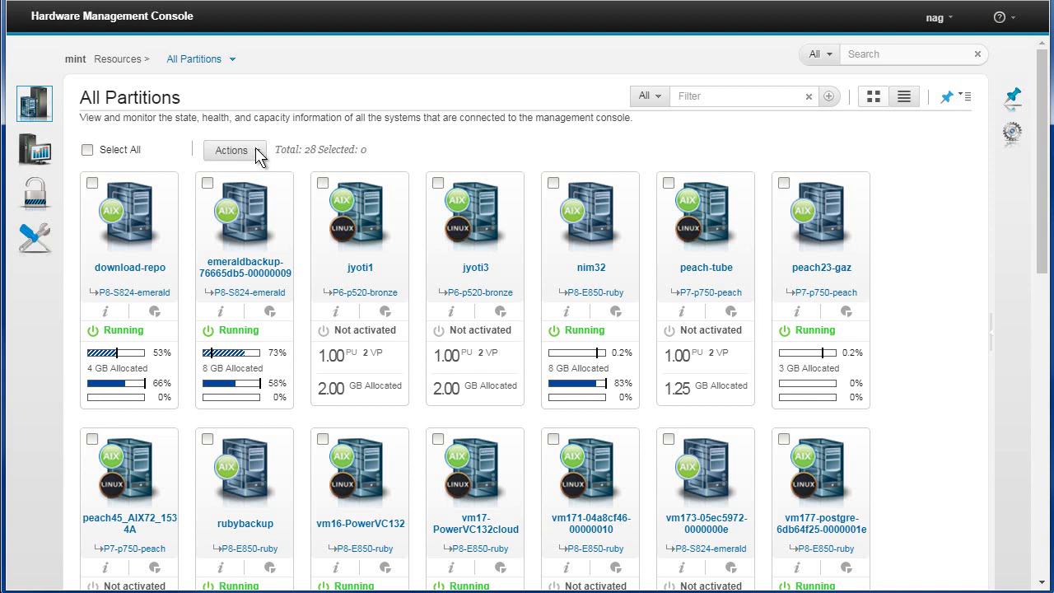
pyautogui.moveTo(37, 105)
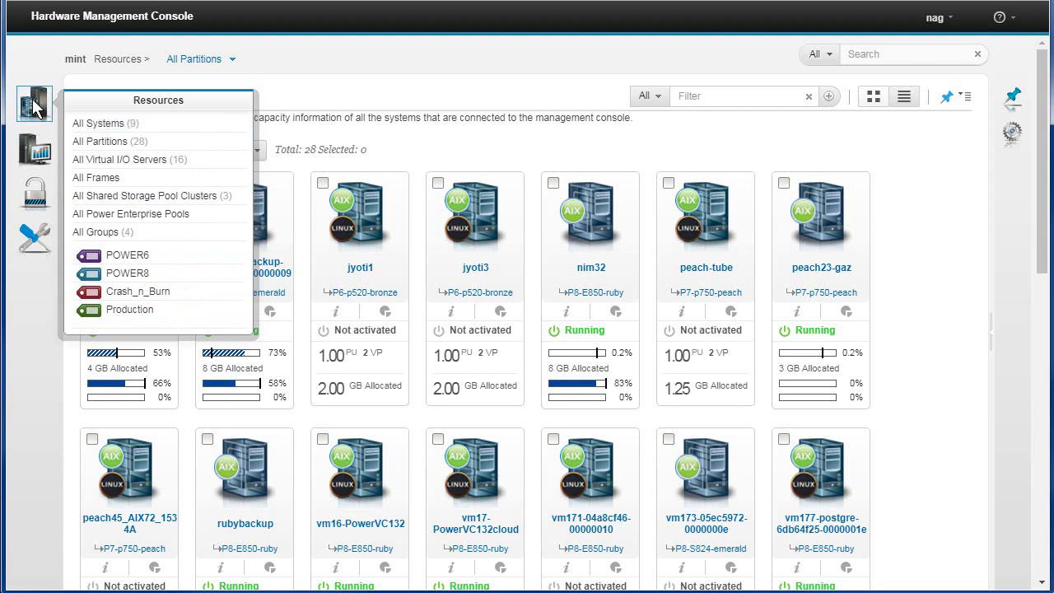
# Open Console Settings under HMC Management to view network, performance and date/time options.
pyautogui.moveTo(37, 145)
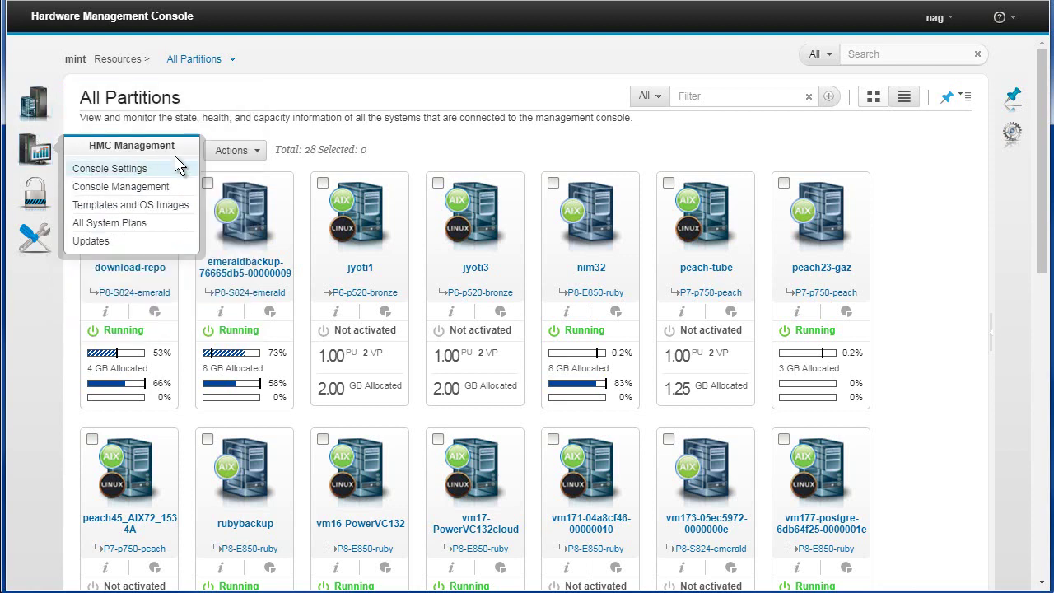
pyautogui.click(133, 168)
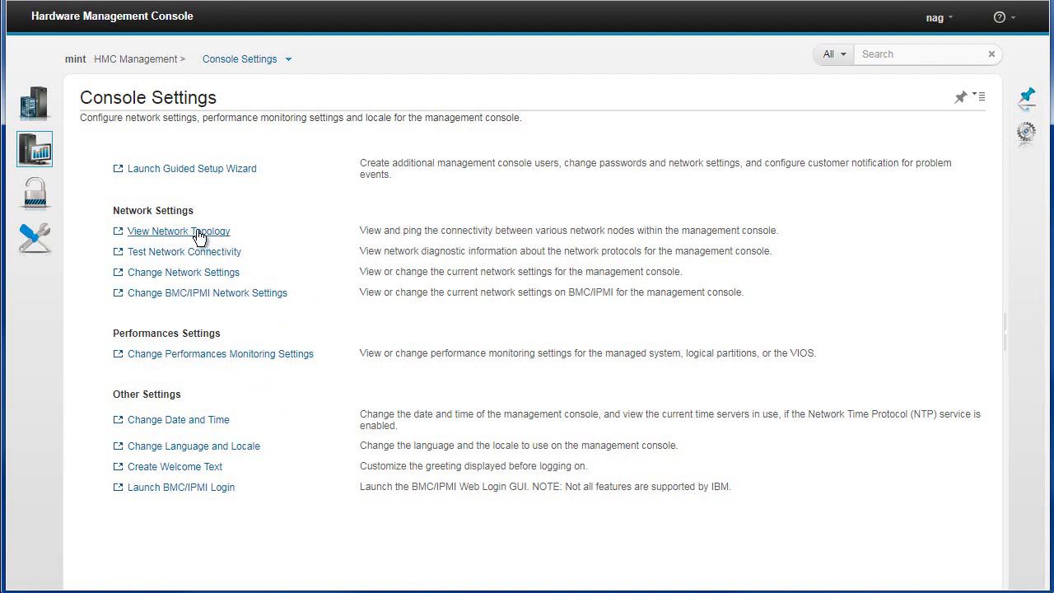
pyautogui.click(210, 420)
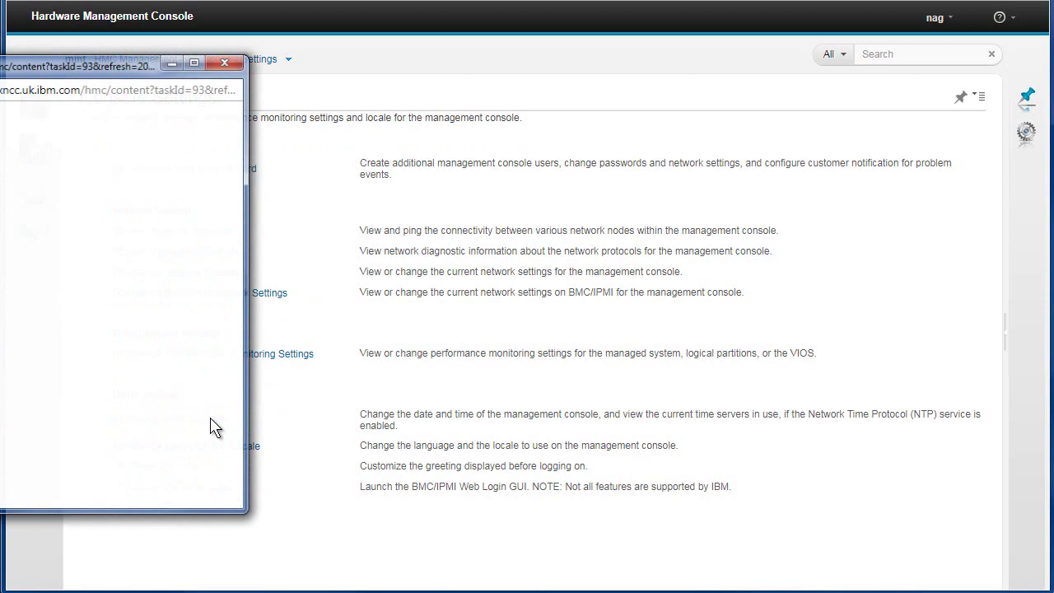
pyautogui.moveTo(46, 67); pyautogui.dragTo(426, 70)
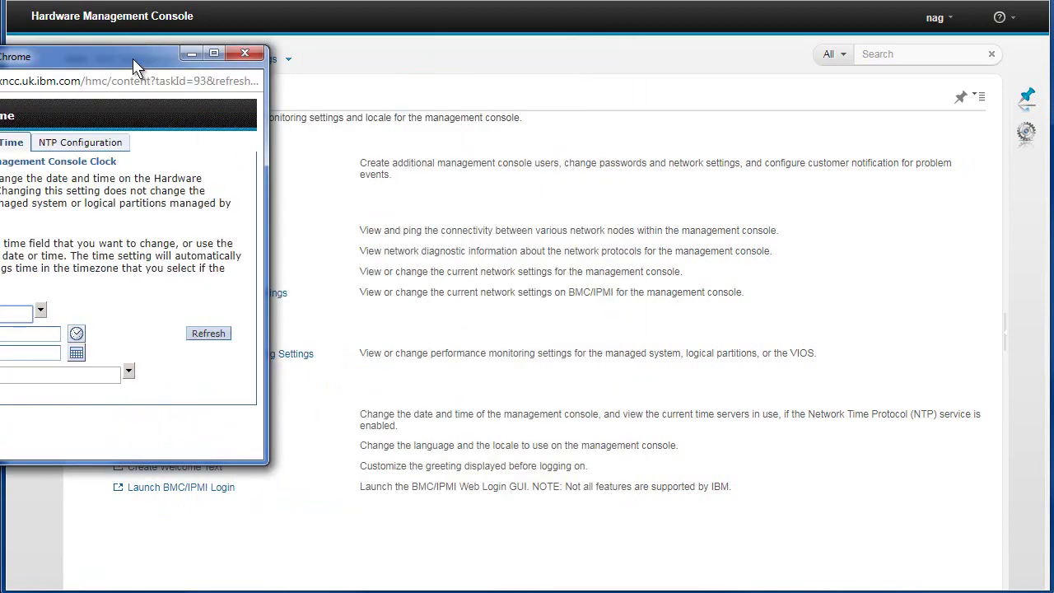
pyautogui.moveTo(133, 58); pyautogui.dragTo(484, 79)
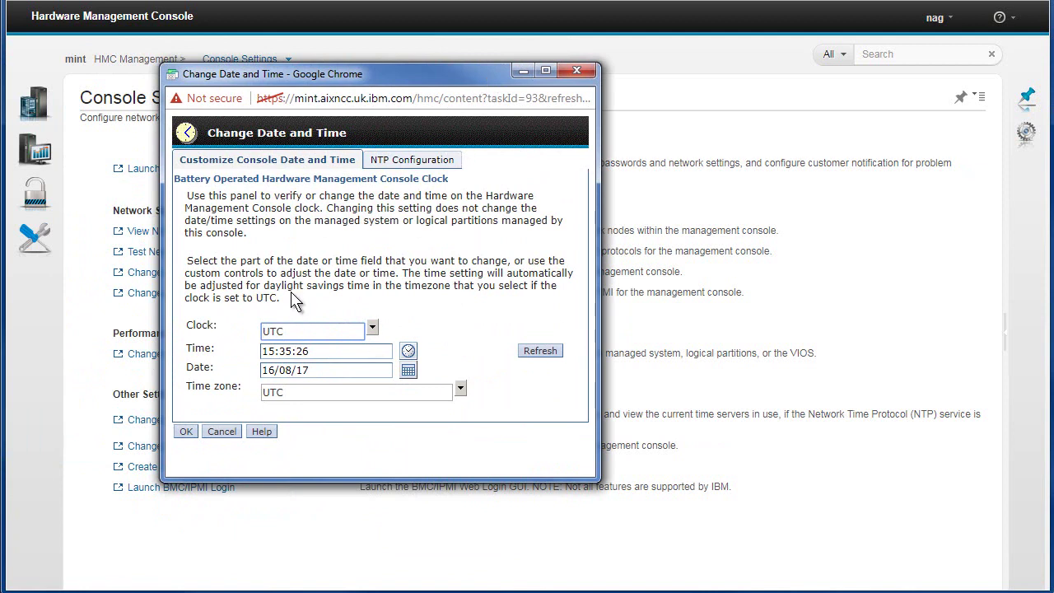
pyautogui.click(222, 432)
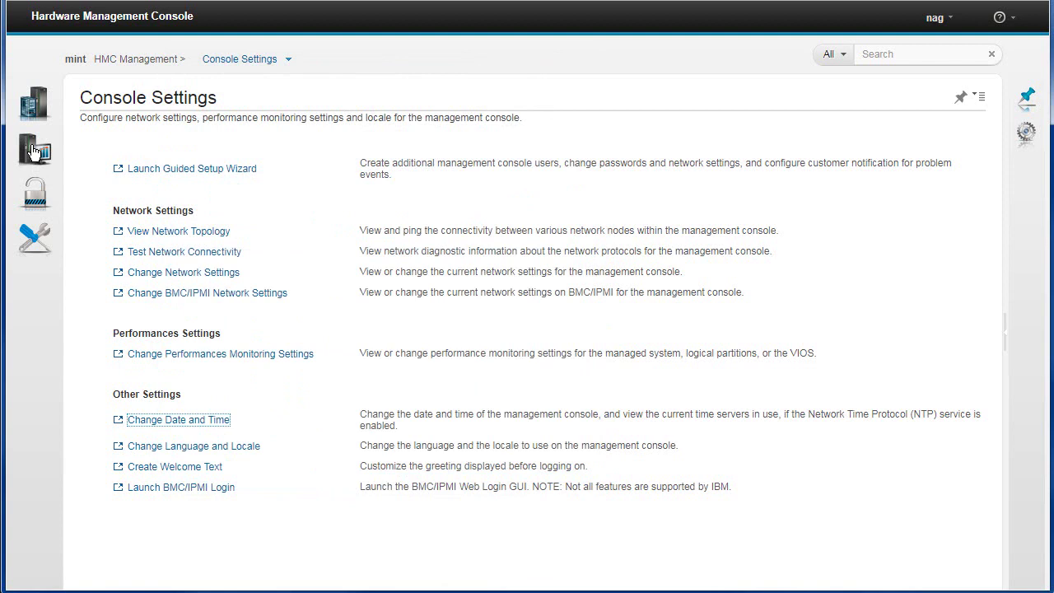
# Open Console Management under HMC Management, listing its maintenance, backup and restore tasks.
pyautogui.click(33, 149)
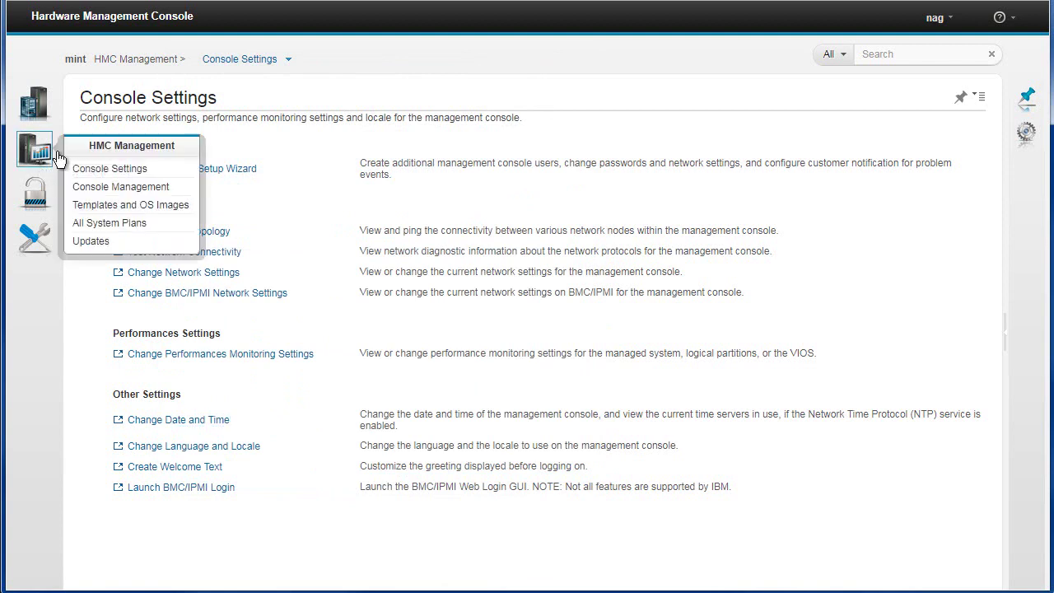
pyautogui.click(146, 189)
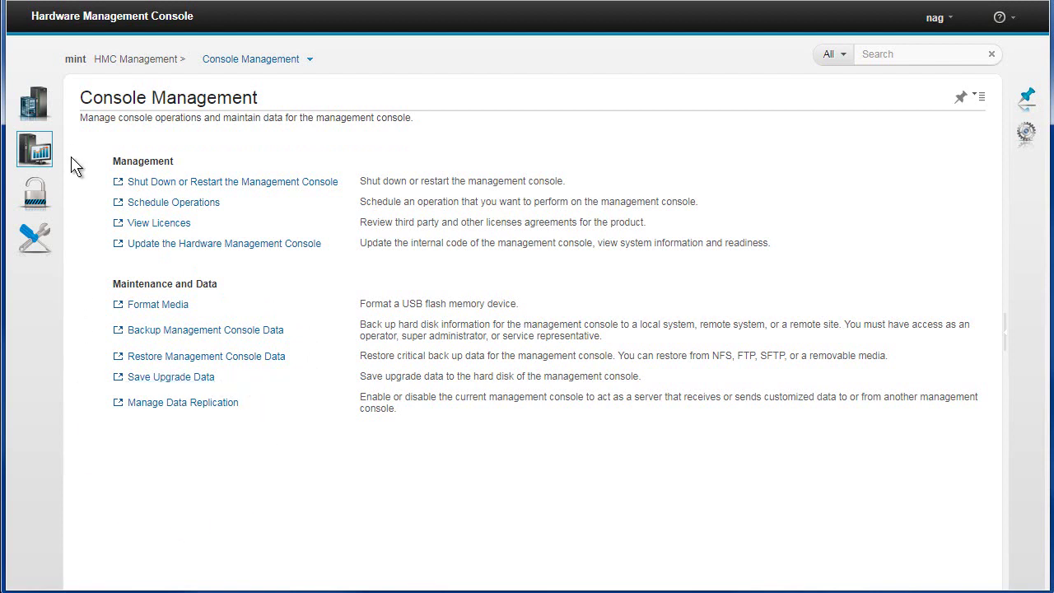
pyautogui.moveTo(37, 154)
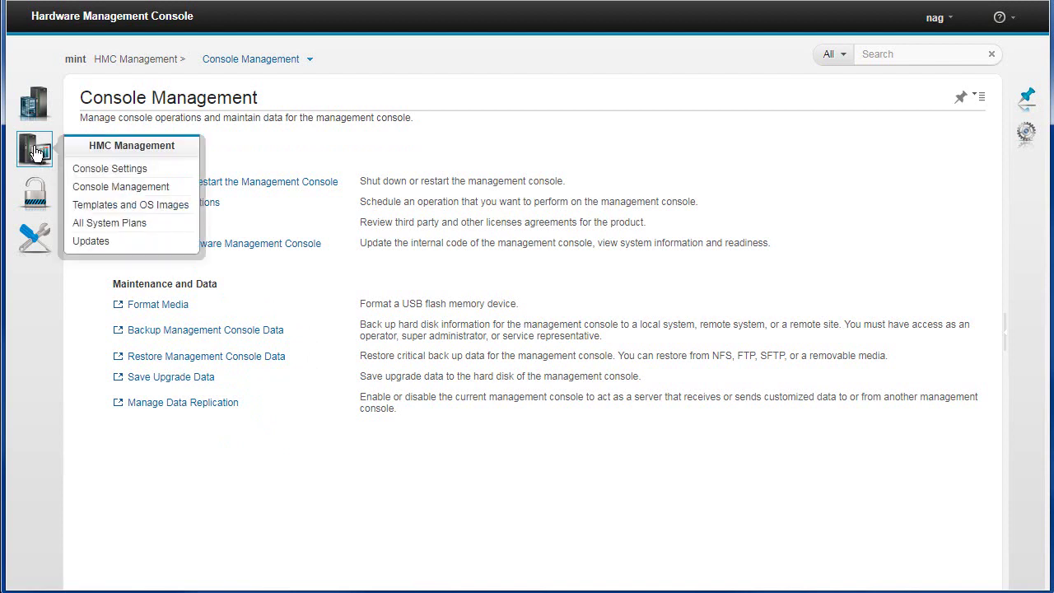
# Open All System Plans to list the four saved system plans.
pyautogui.click(140, 224)
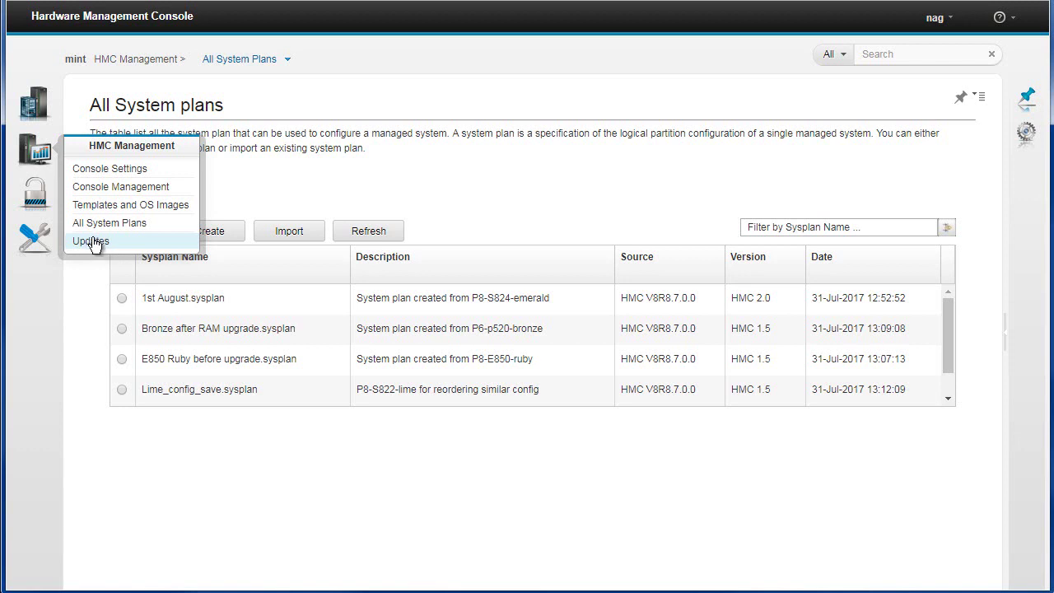
pyautogui.click(92, 241)
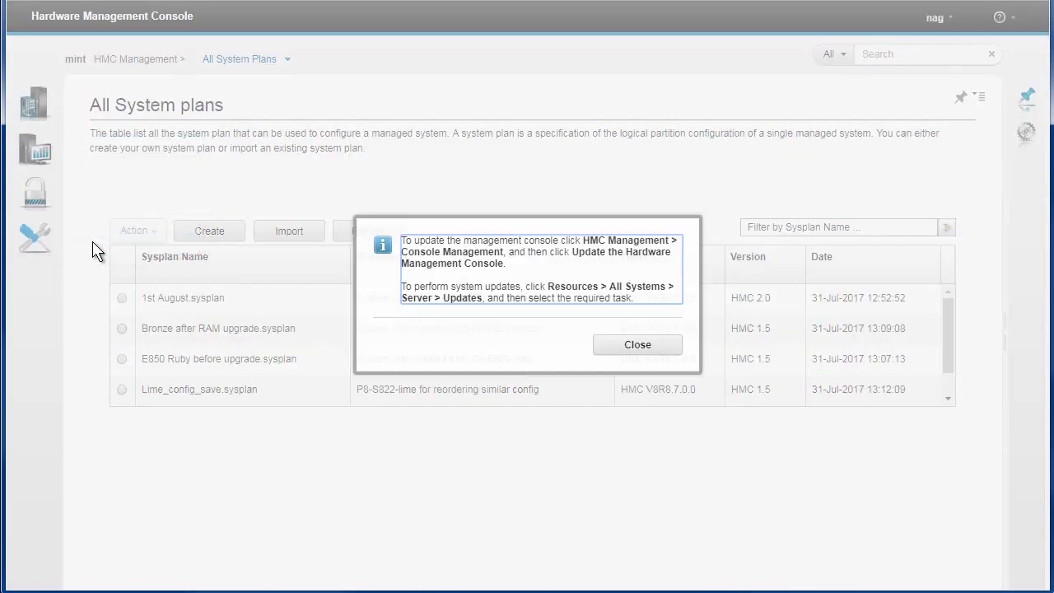
pyautogui.click(649, 346)
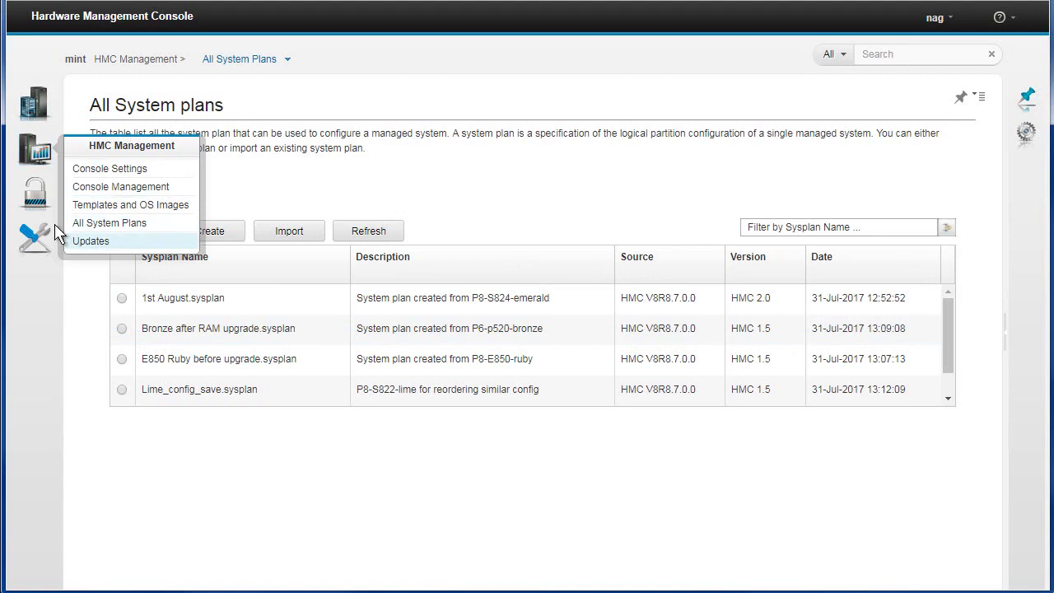
# Open Users and Roles from the Users and Security menu.
pyautogui.moveTo(35, 198)
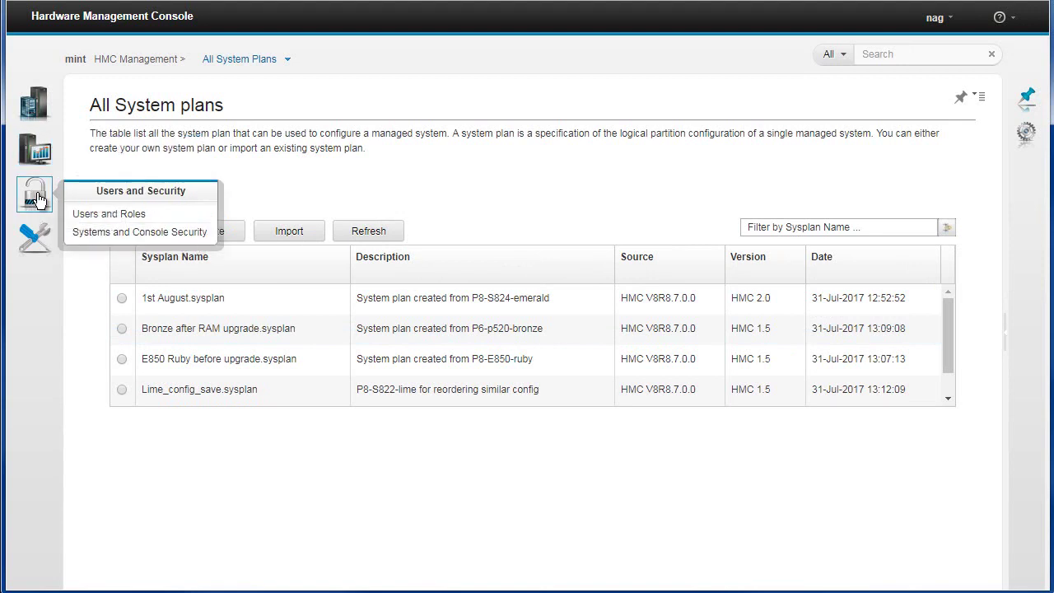
pyautogui.click(132, 218)
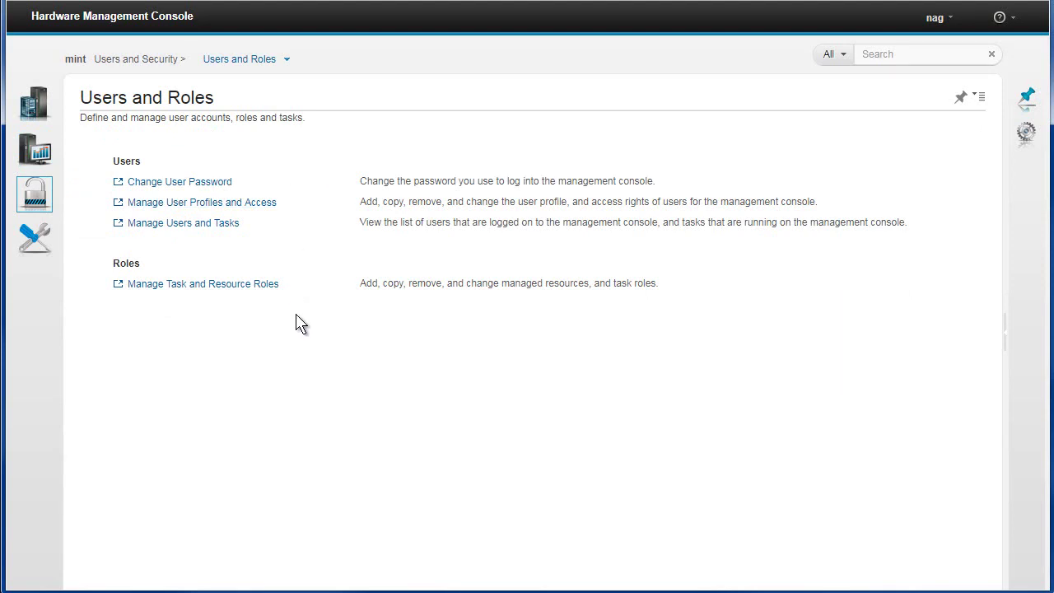
pyautogui.click(248, 205)
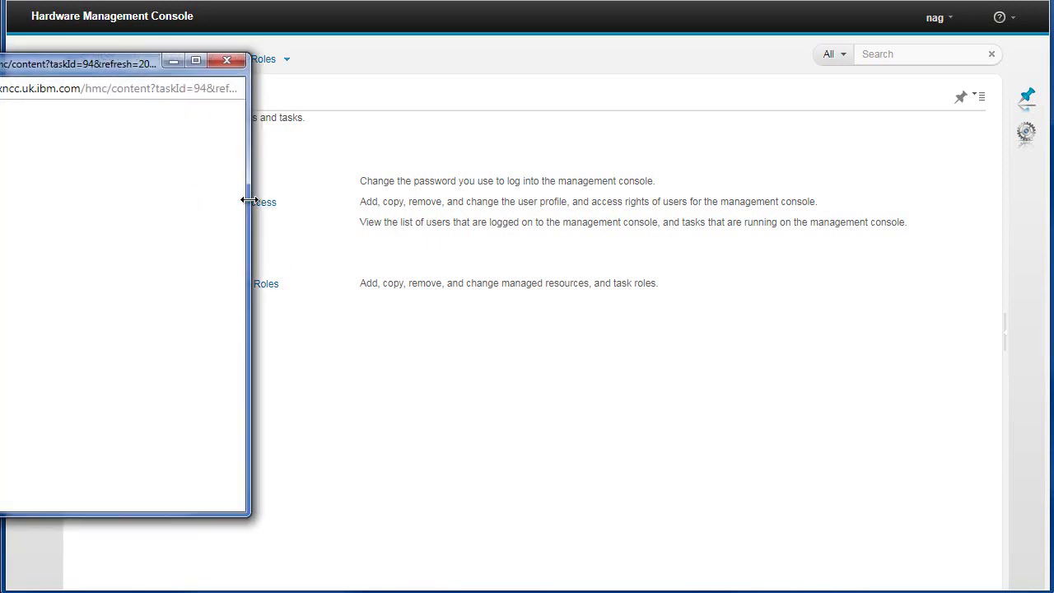
pyautogui.moveTo(88, 73); pyautogui.dragTo(427, 116)
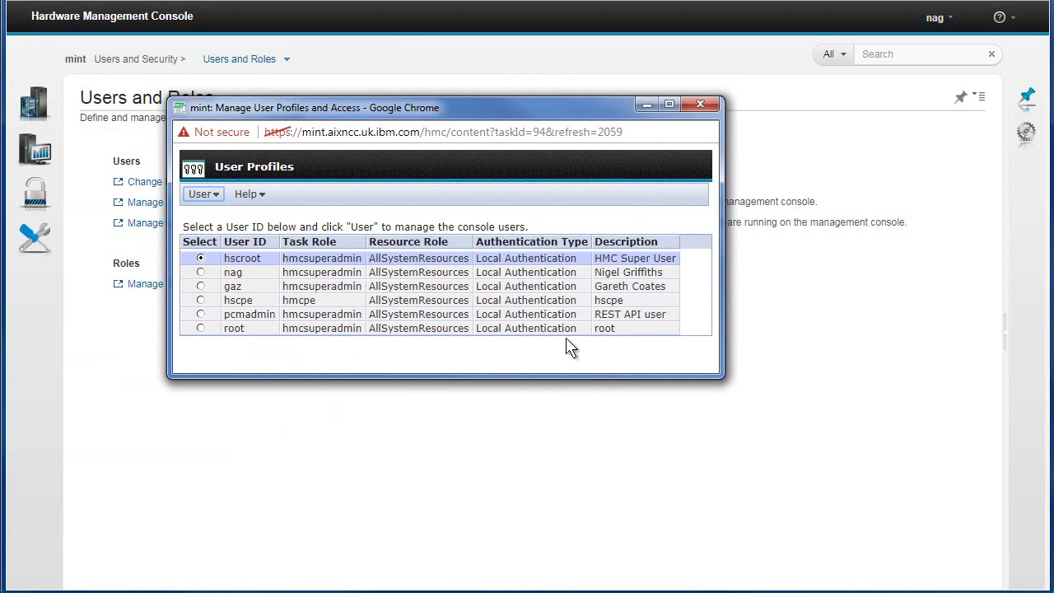
pyautogui.click(218, 203)
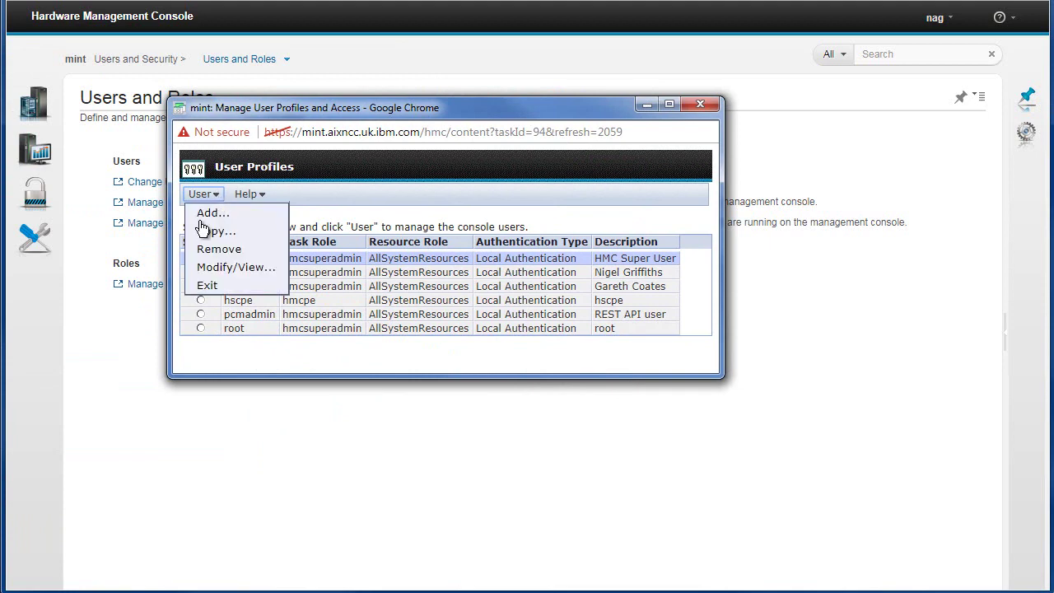
pyautogui.click(231, 285)
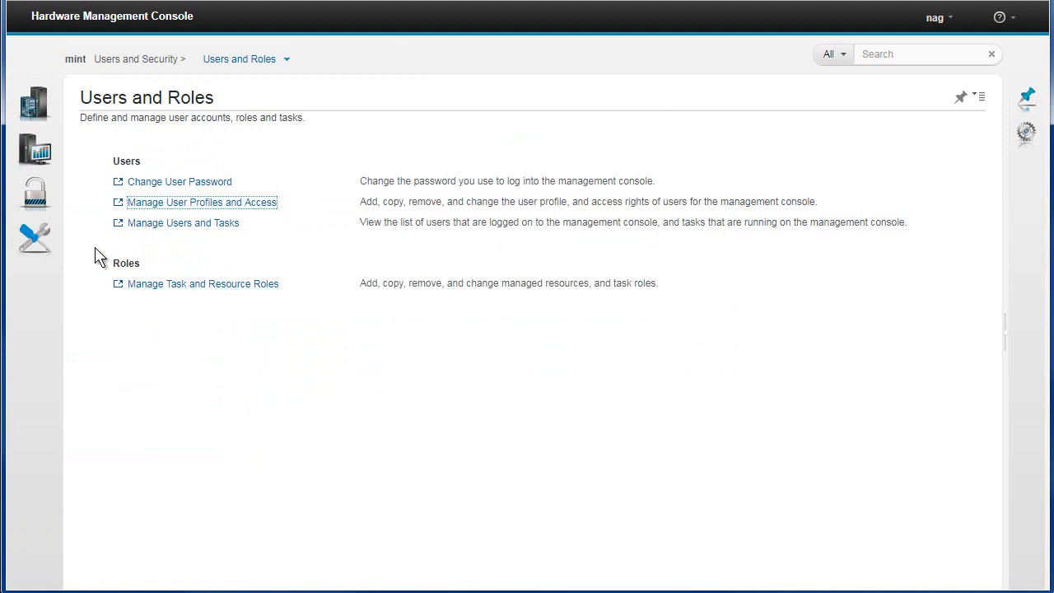
# Launch Serviceable Events Manager and submit the Open-events search, listing 23 open events.
pyautogui.moveTo(33, 243)
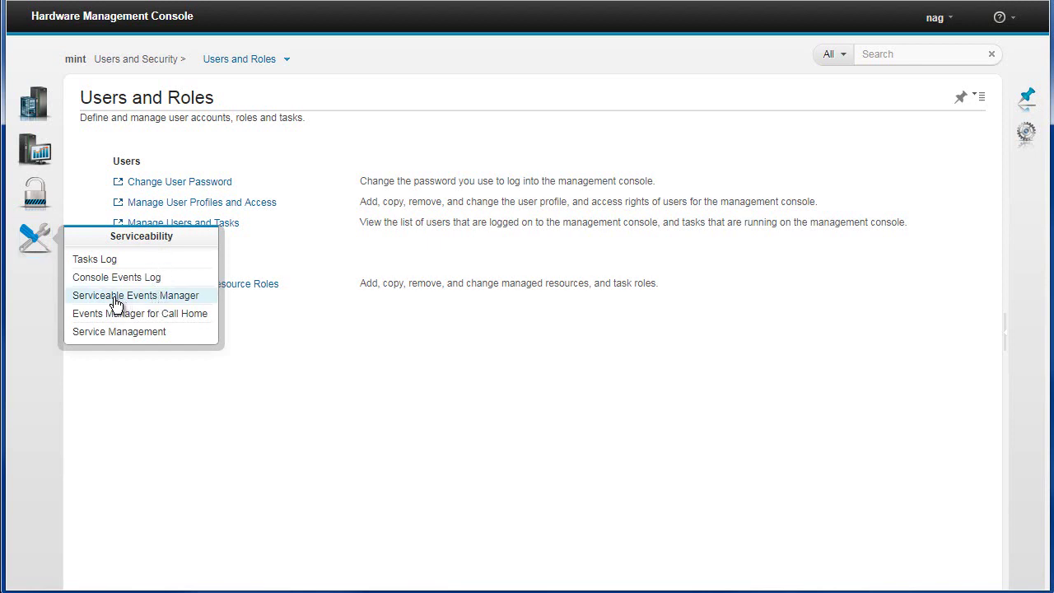
pyautogui.click(165, 298)
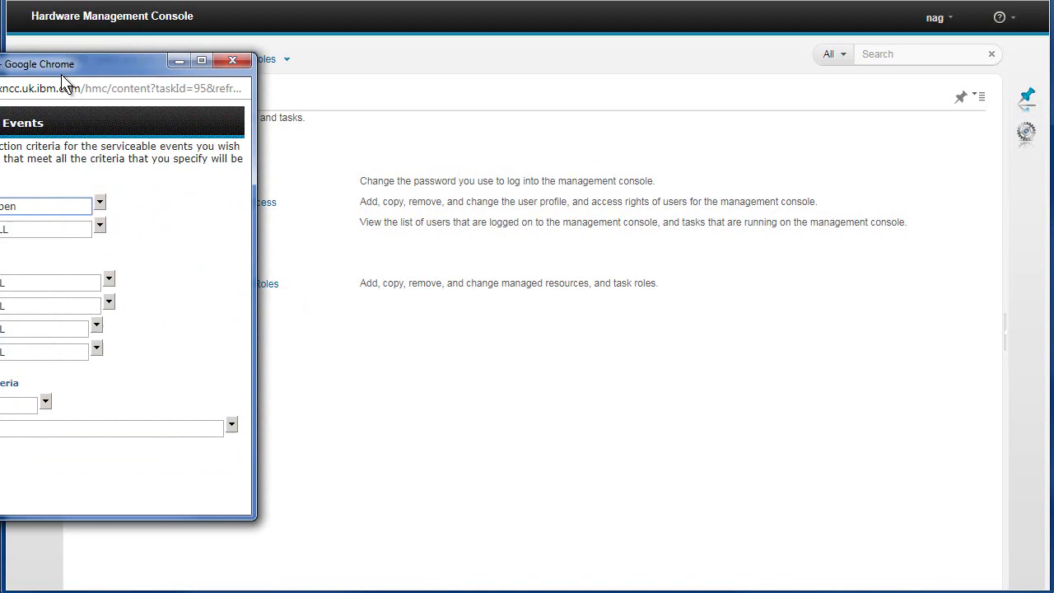
pyautogui.moveTo(61, 74); pyautogui.dragTo(290, 55)
pyautogui.click(78, 449)
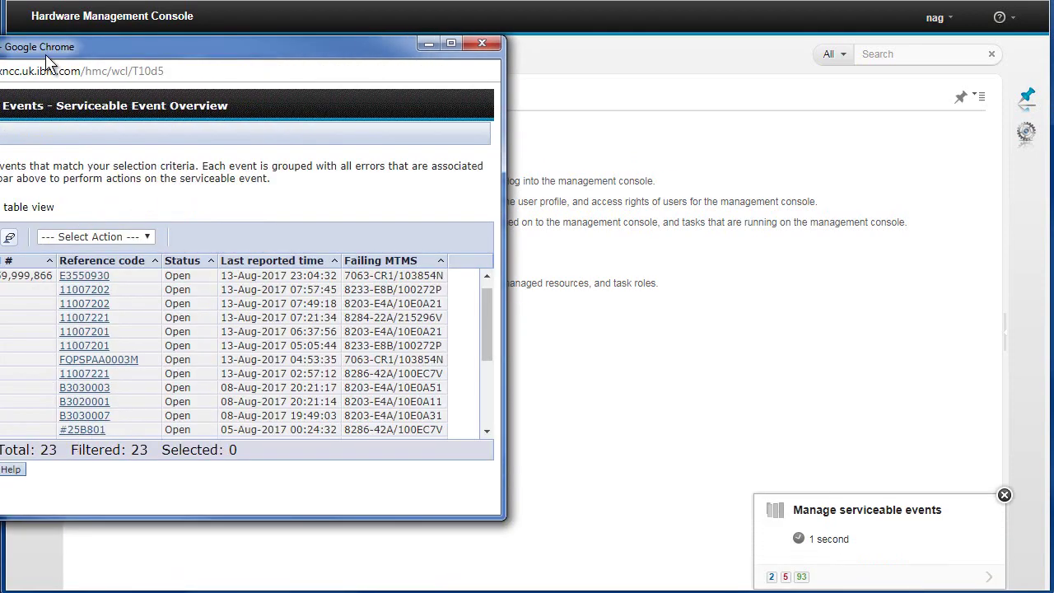
# Highlight the 23-event total and switch the event overview to Full table view.
pyautogui.moveTo(46, 47); pyautogui.dragTo(245, 31)
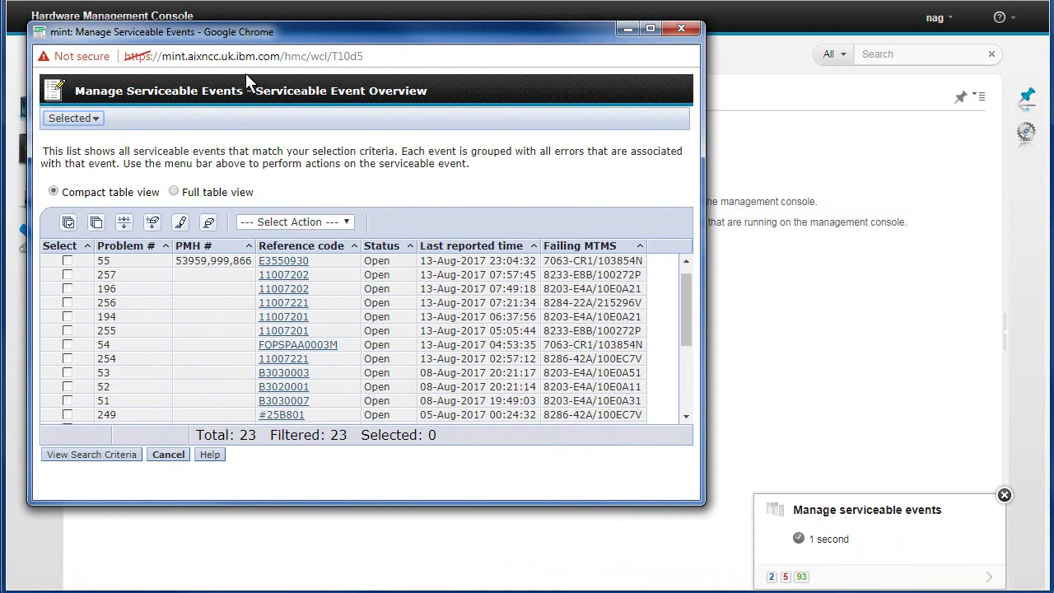
pyautogui.moveTo(256, 438); pyautogui.dragTo(238, 437)
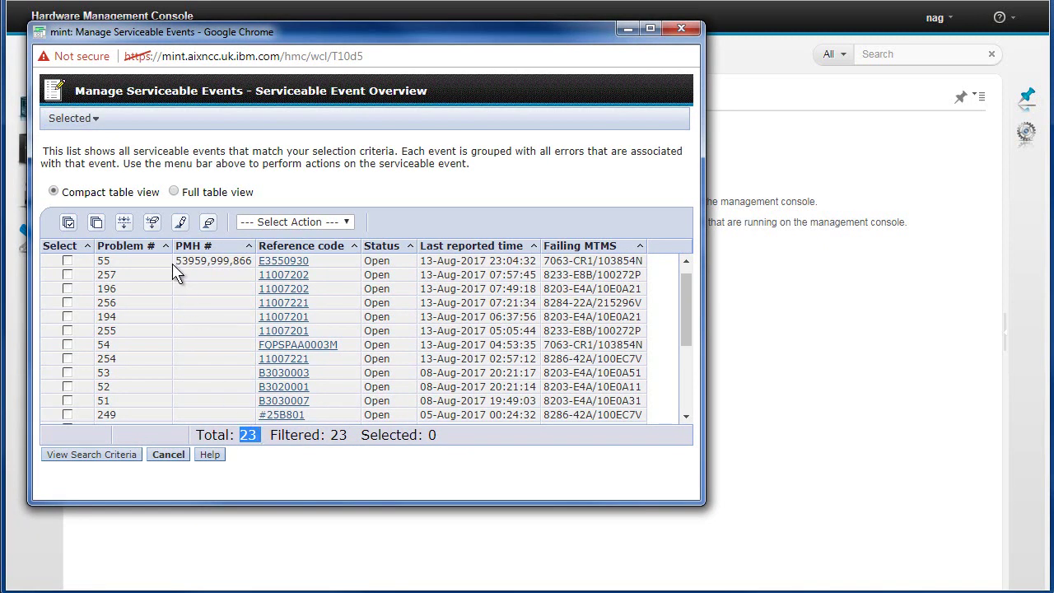
pyautogui.click(175, 192)
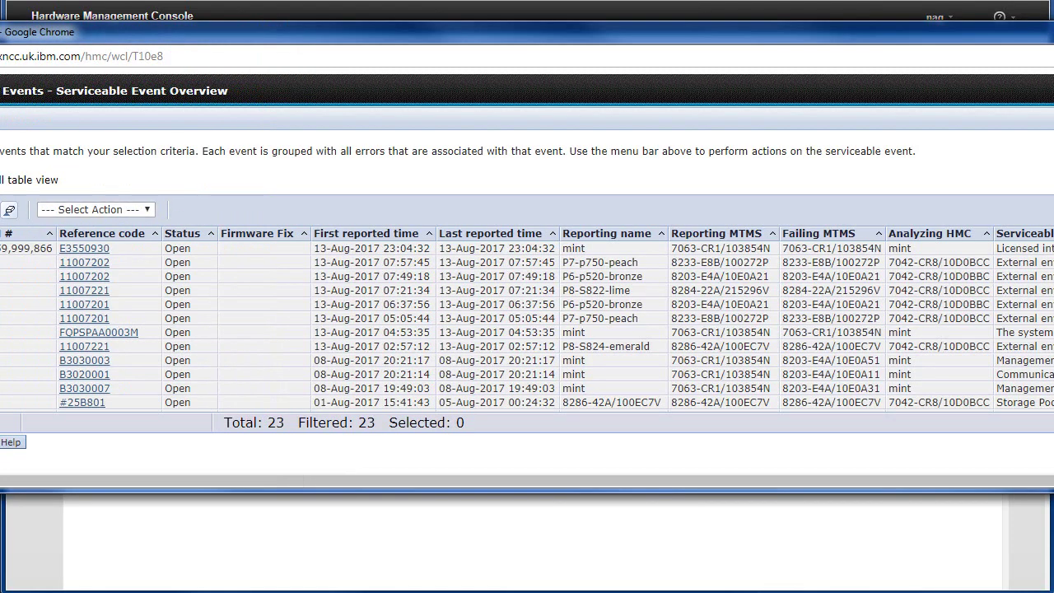
# Resize the window and scroll across columns, highlighting the External environment (0xA2) errors.
pyautogui.moveTo(0, 233); pyautogui.dragTo(8, 233)
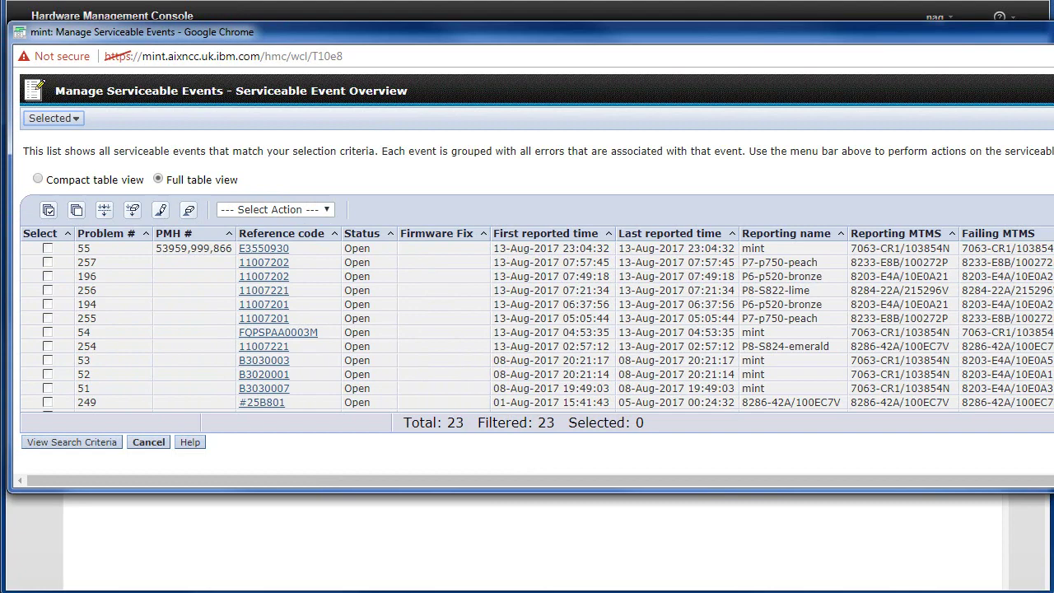
pyautogui.moveTo(1053, 482); pyautogui.dragTo(970, 483)
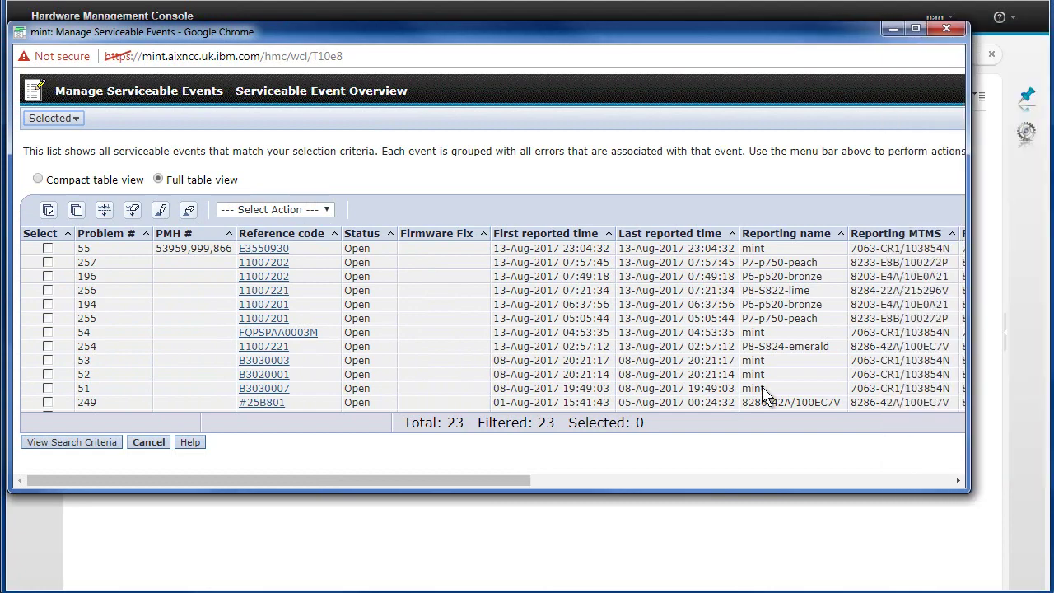
pyautogui.moveTo(449, 480); pyautogui.dragTo(929, 480)
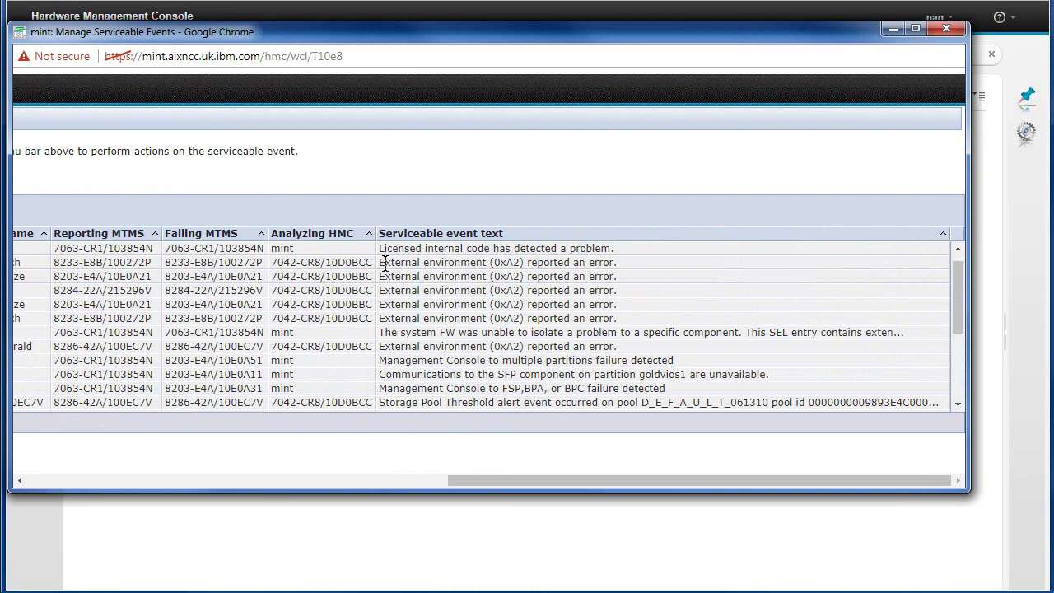
pyautogui.moveTo(384, 262); pyautogui.dragTo(632, 324)
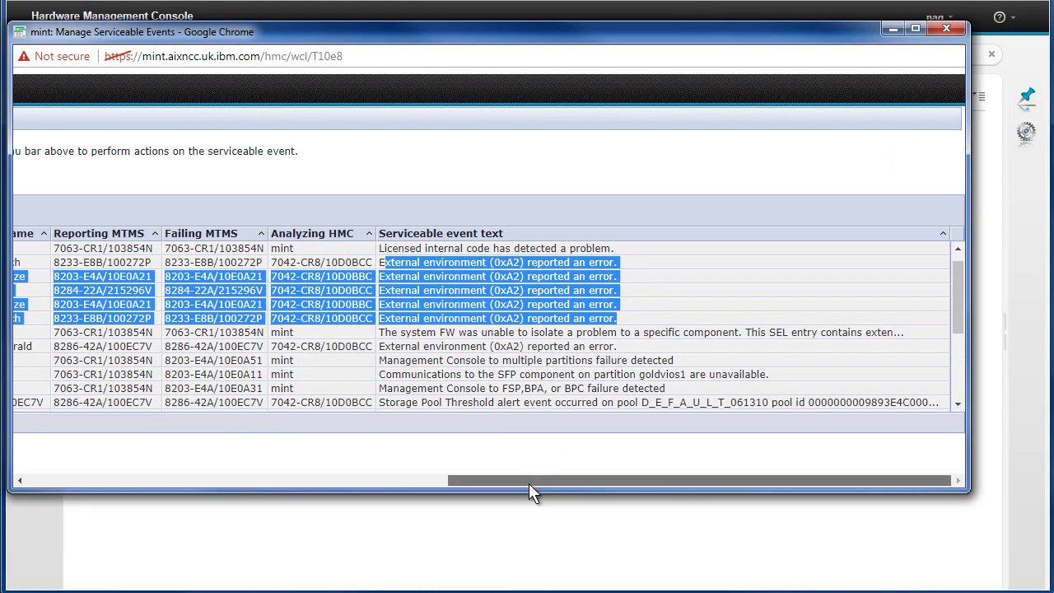
pyautogui.moveTo(528, 483); pyautogui.dragTo(25, 474)
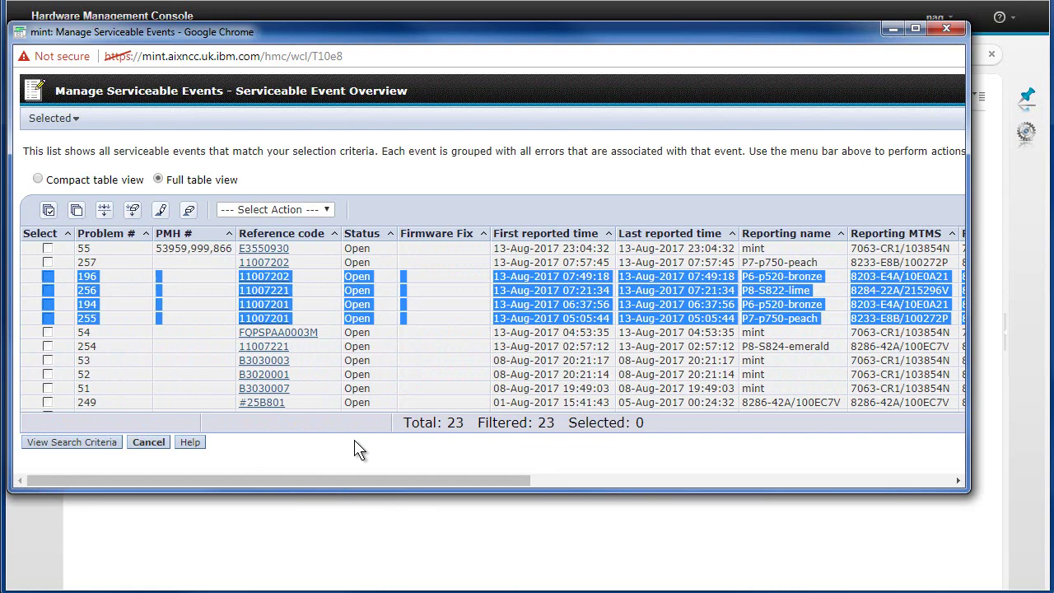
pyautogui.moveTo(375, 475); pyautogui.dragTo(734, 476)
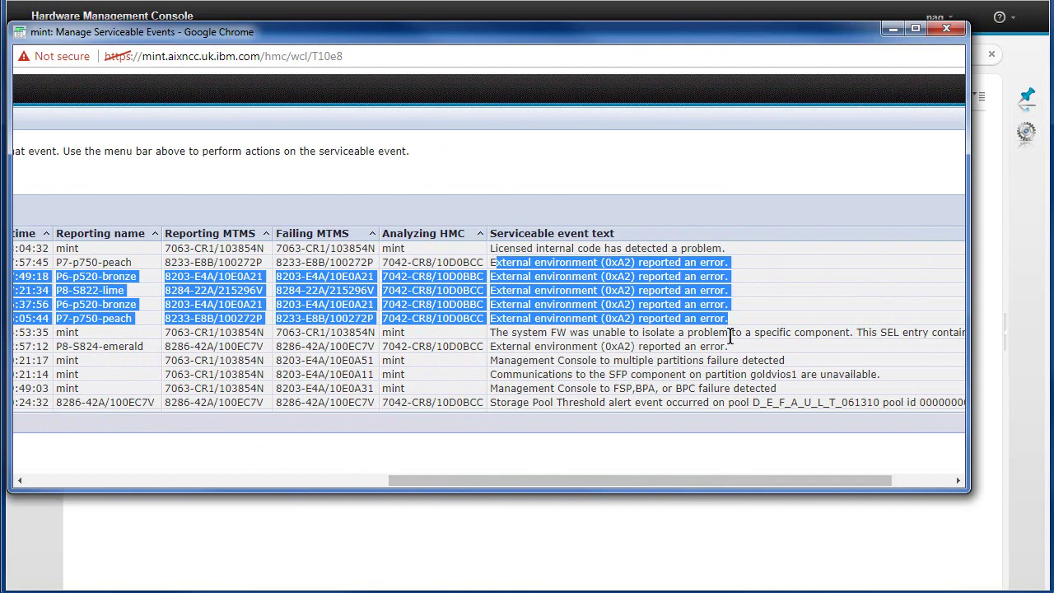
pyautogui.scroll(-5, 731, 346)
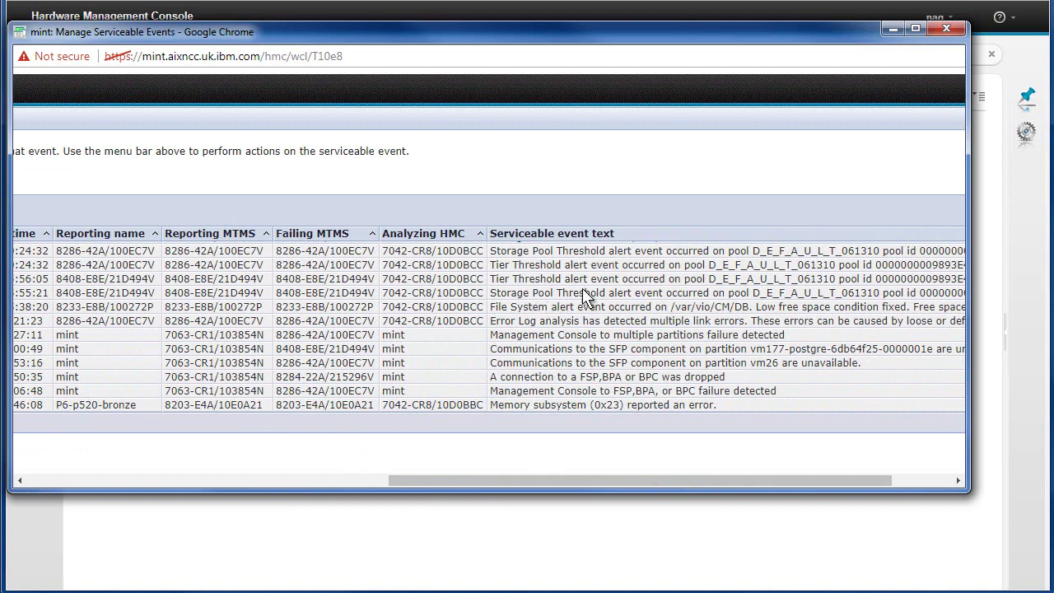
pyautogui.moveTo(520, 481); pyautogui.dragTo(104, 480)
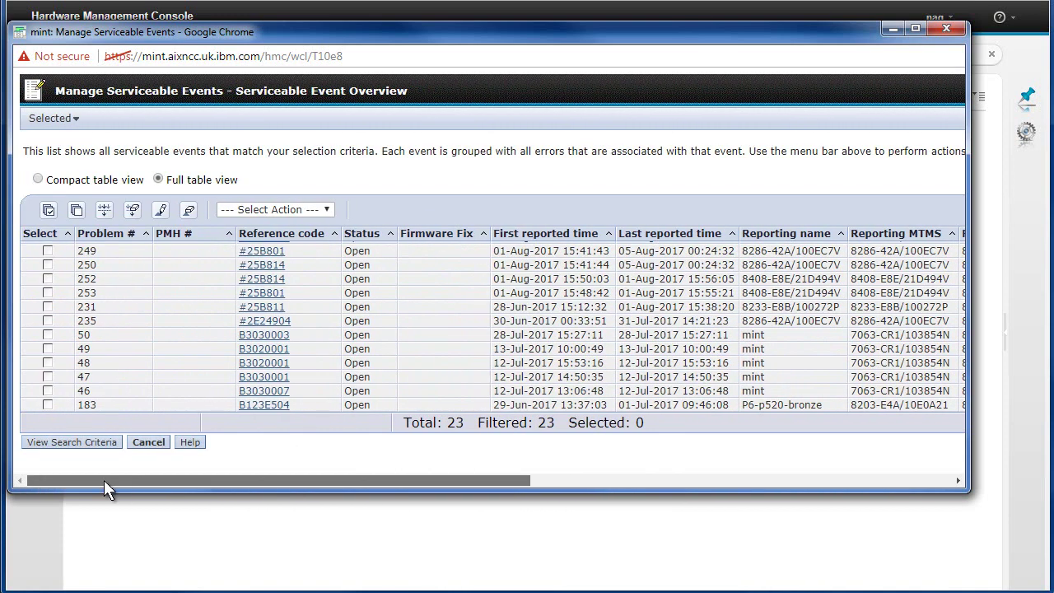
# Cancel out of the Serviceable Event Overview and the search criteria window, returning to Users and Roles.
pyautogui.click(153, 442)
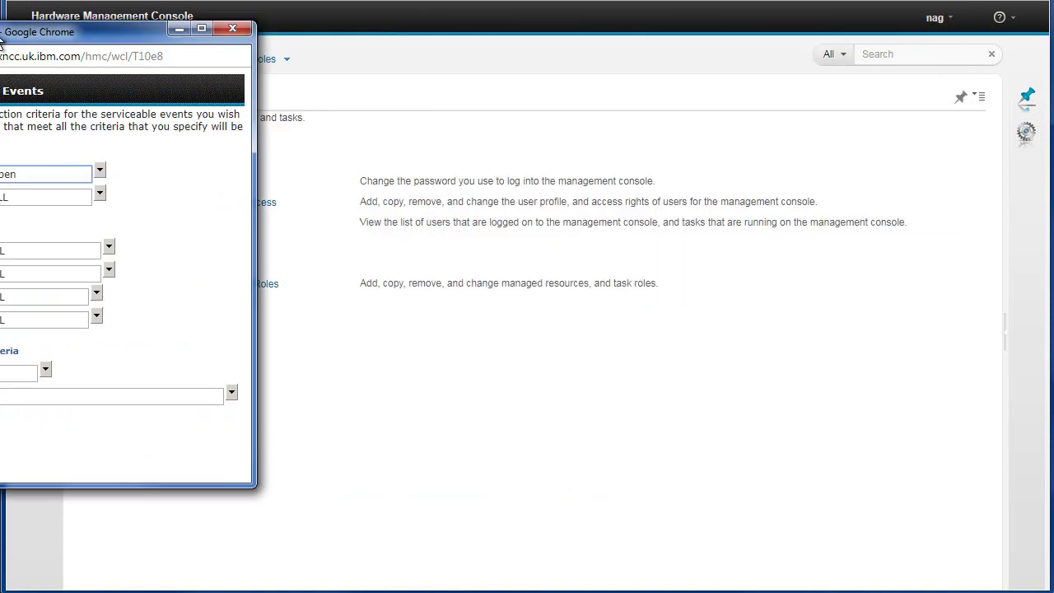
pyautogui.moveTo(3, 43); pyautogui.dragTo(361, 47)
pyautogui.click(250, 442)
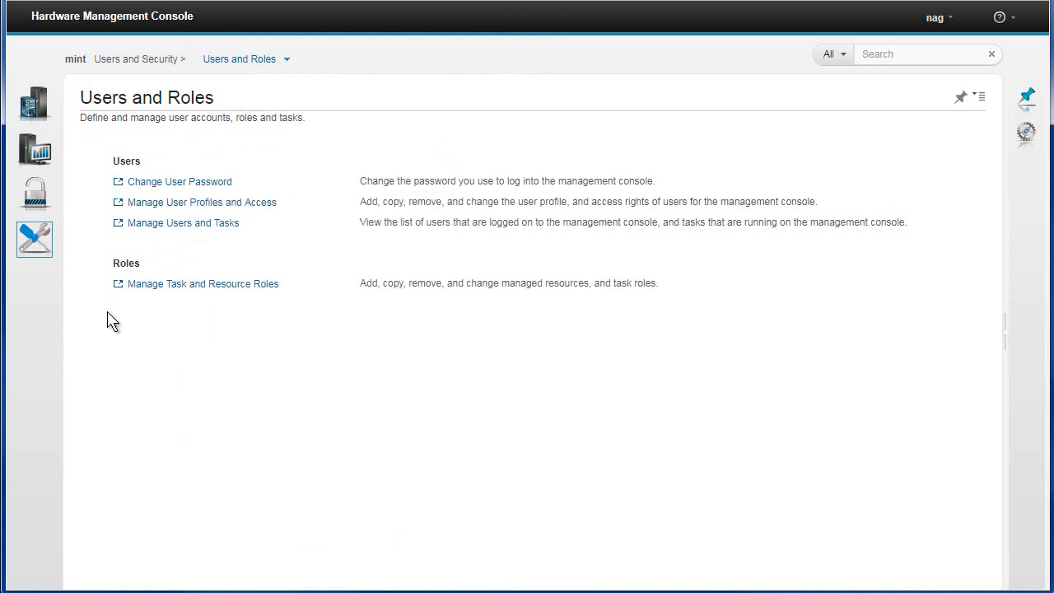
pyautogui.moveTo(38, 105)
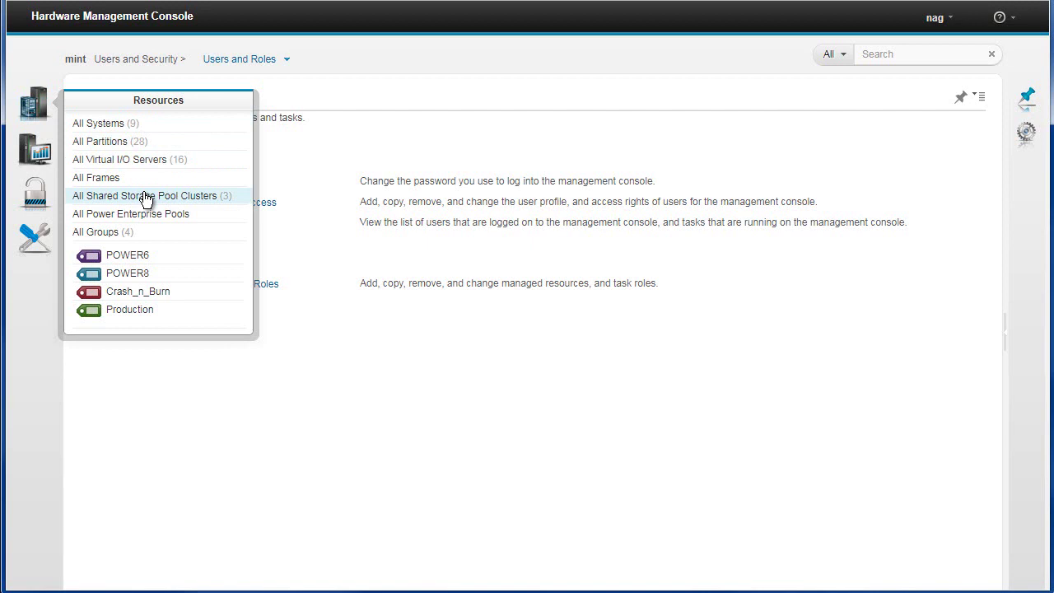
pyautogui.moveTo(38, 150)
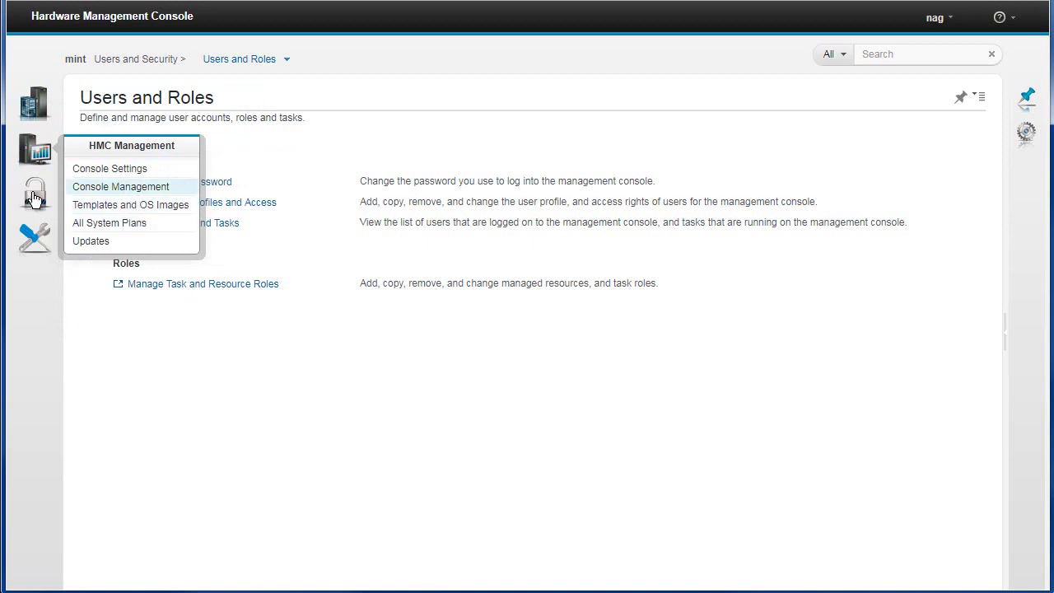
pyautogui.moveTo(36, 198)
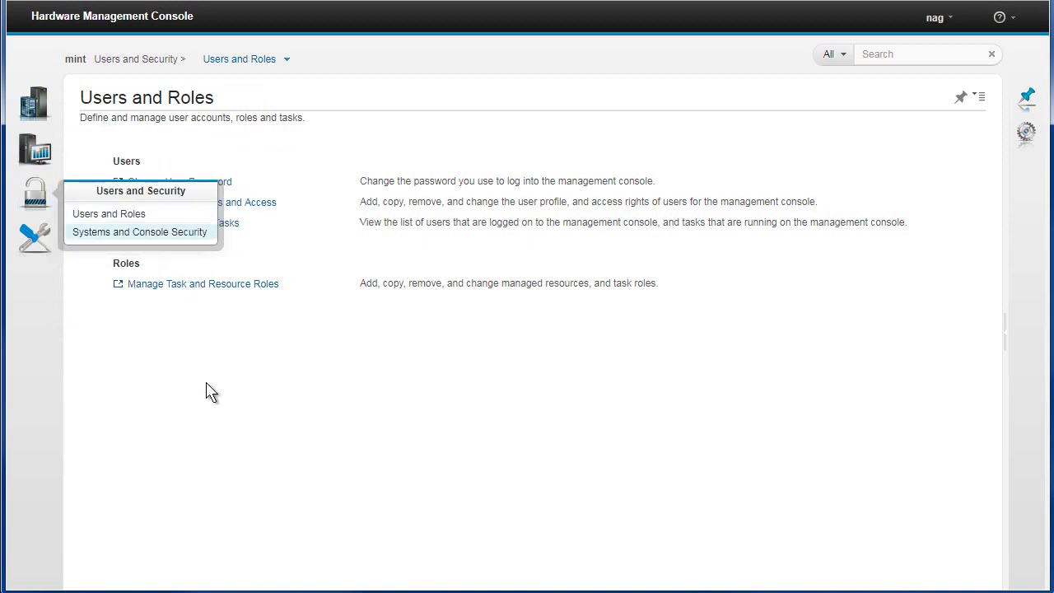